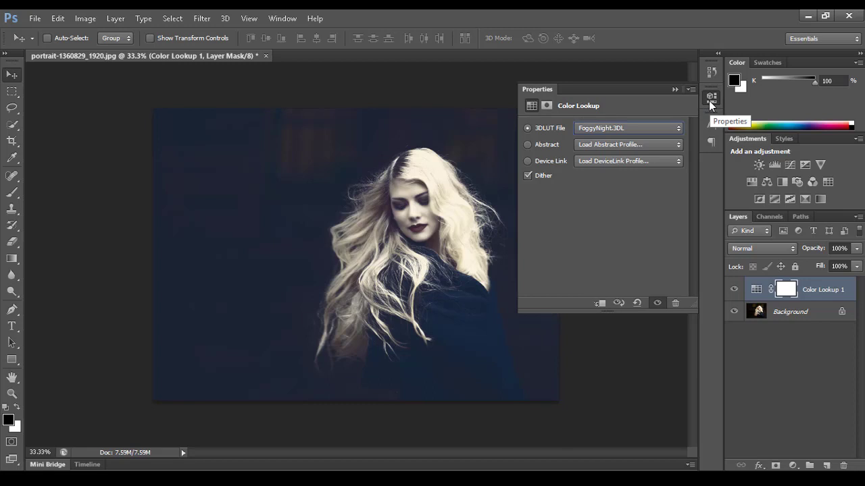
Keep dithering on for the FoggyNight.3DL colour lookup and close its settings.
click(528, 175)
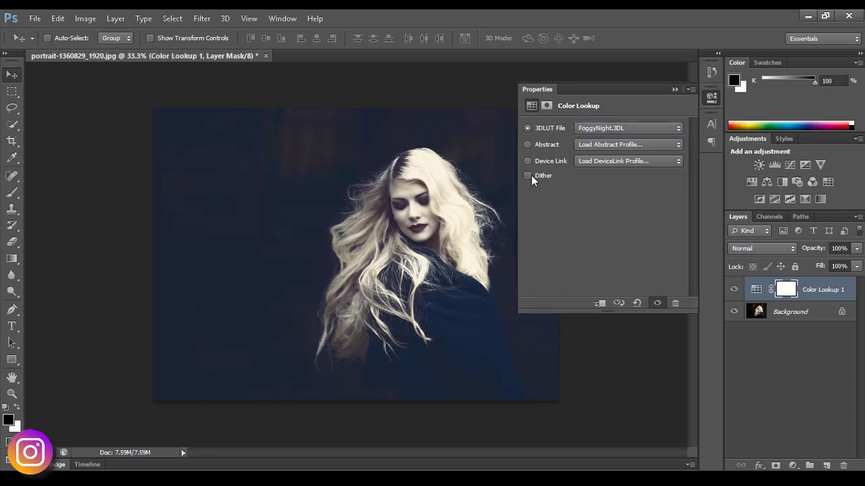
click(531, 175)
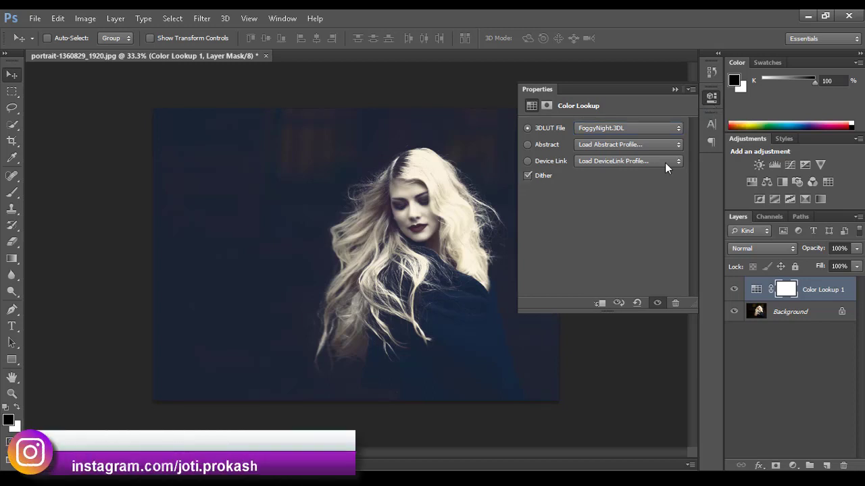
click(712, 98)
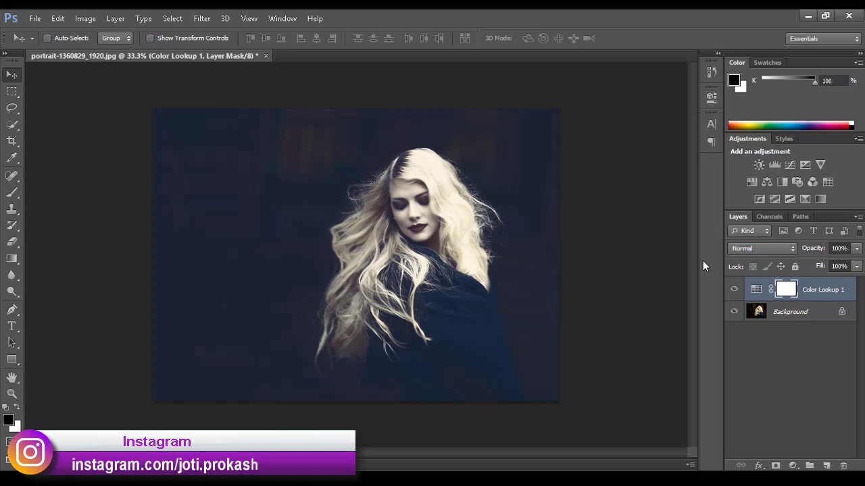
click(794, 464)
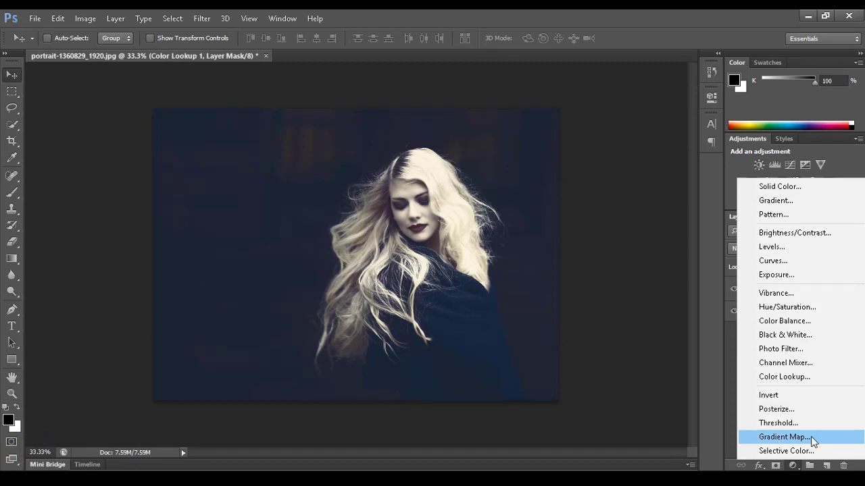
Add a Gradient Map layer from the Black, White preset with a new stop at 35%.
click(810, 437)
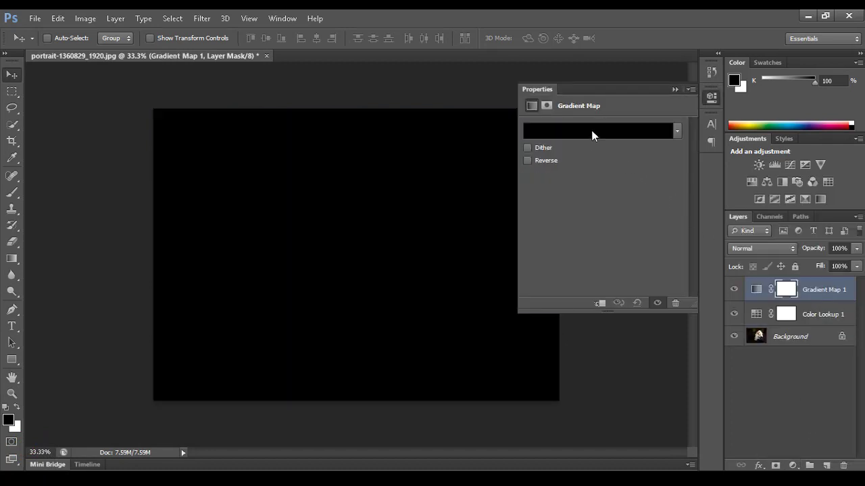
click(592, 135)
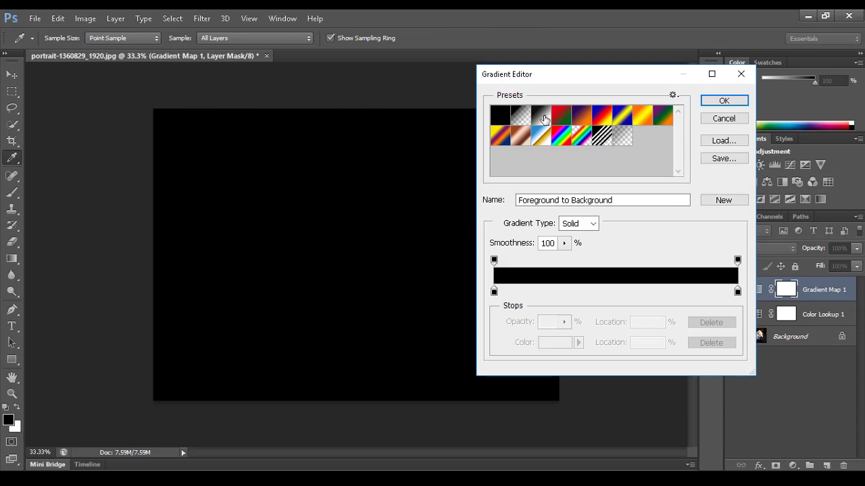
click(545, 119)
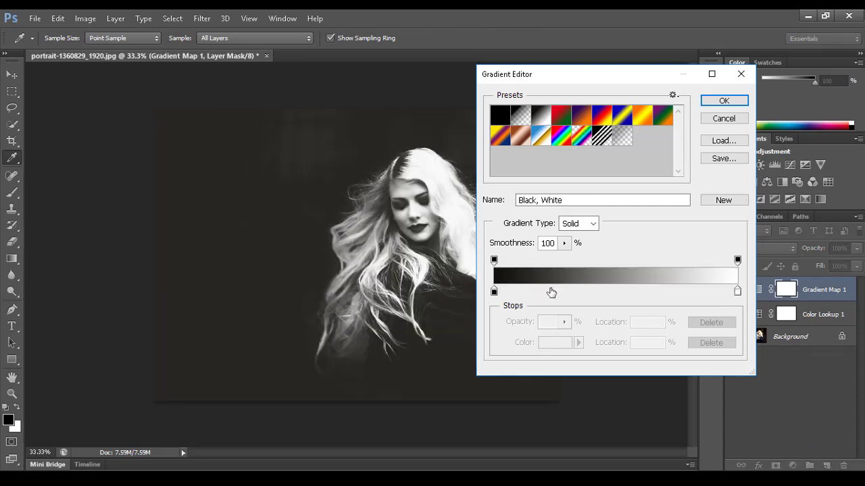
click(580, 290)
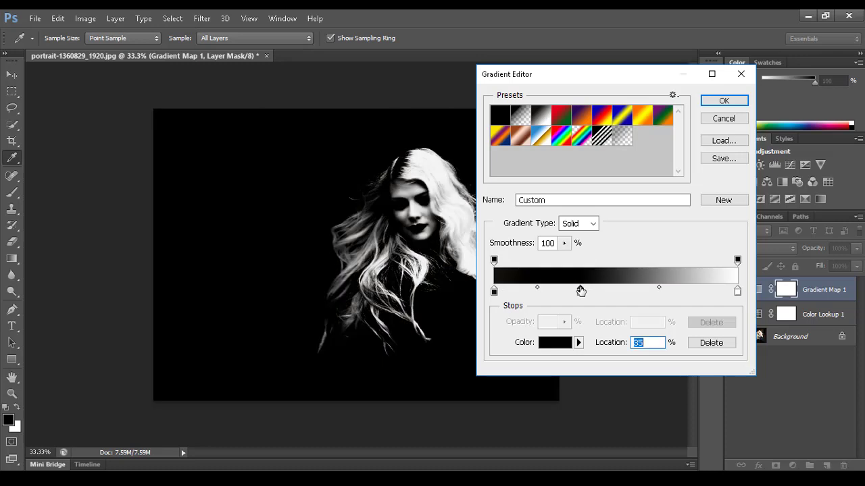
Colour the 35% stop bright magenta c600dd and apply the gradient.
click(557, 342)
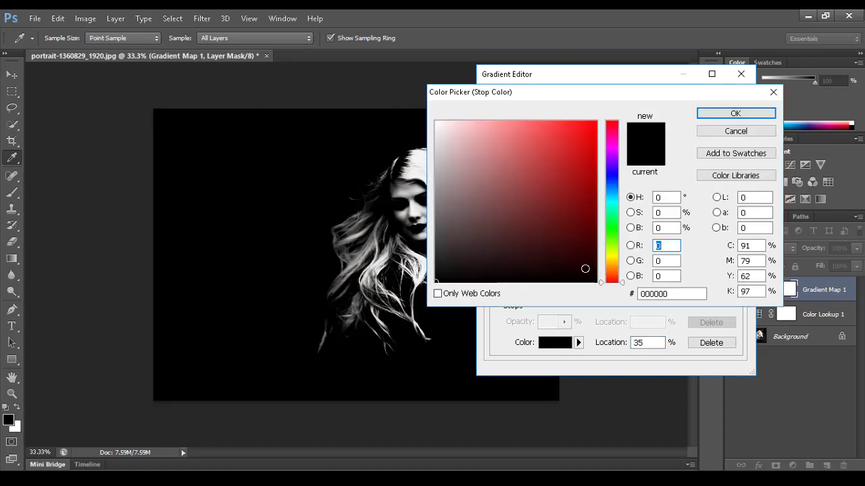
click(614, 242)
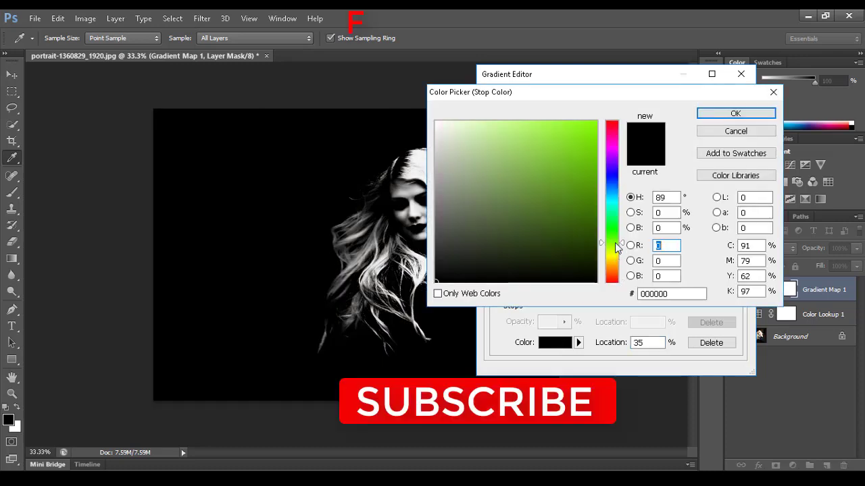
click(593, 219)
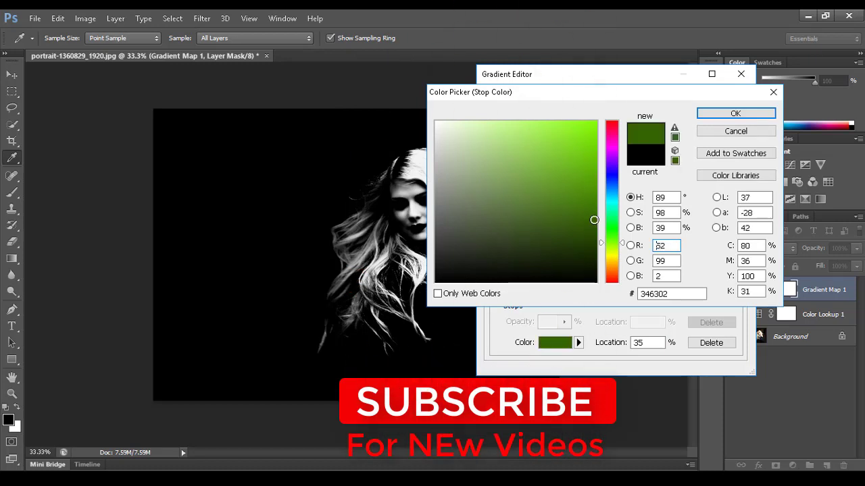
drag(593, 220, 595, 219)
click(615, 208)
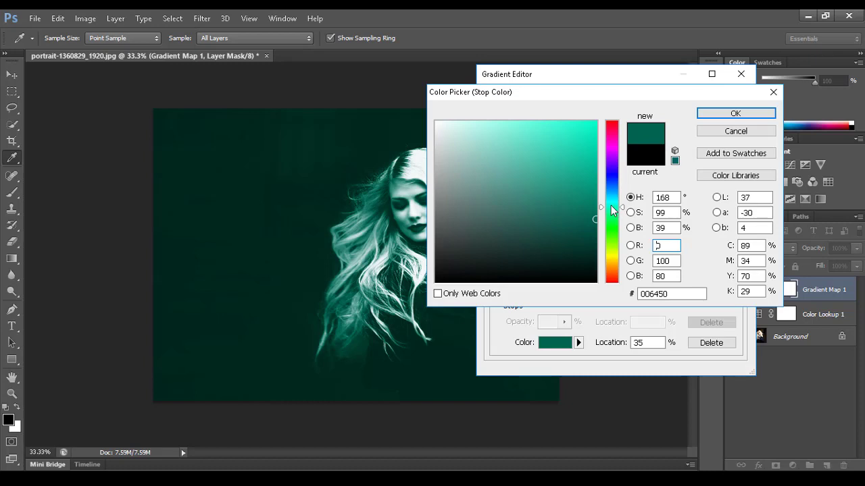
click(613, 154)
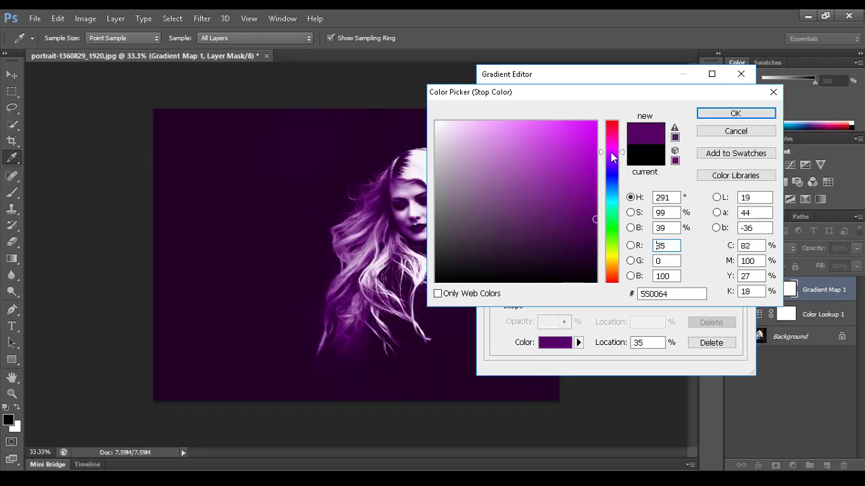
click(595, 215)
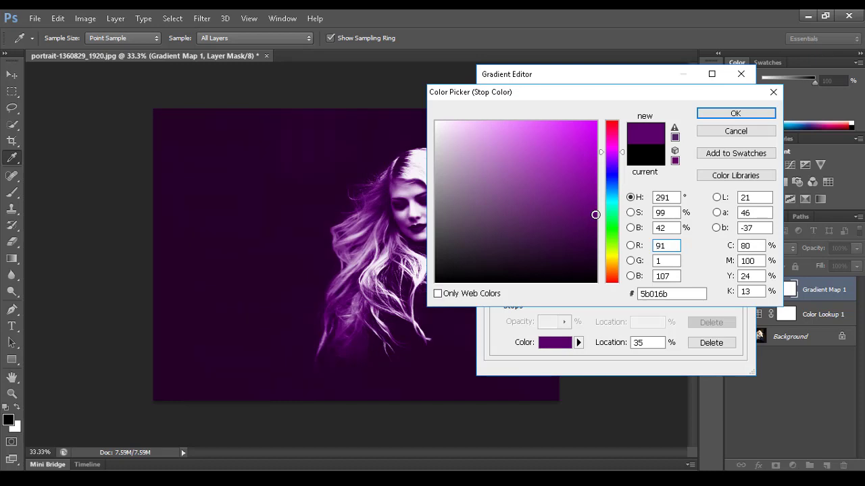
drag(595, 215, 595, 222)
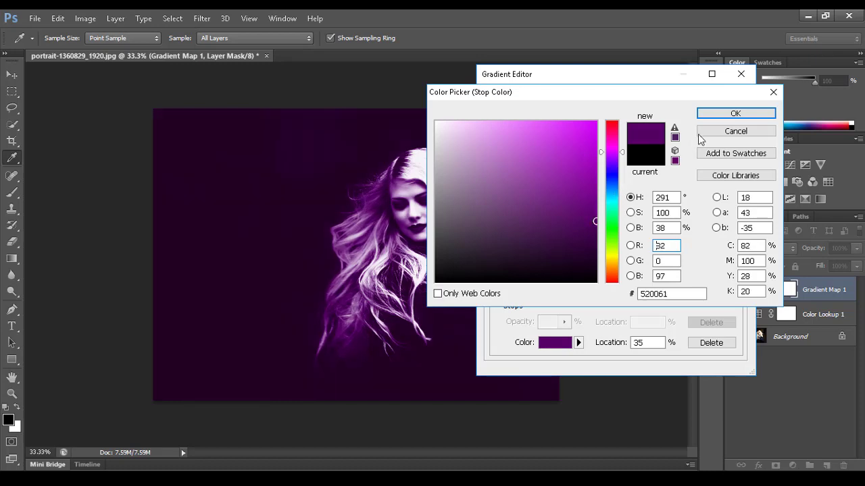
click(614, 139)
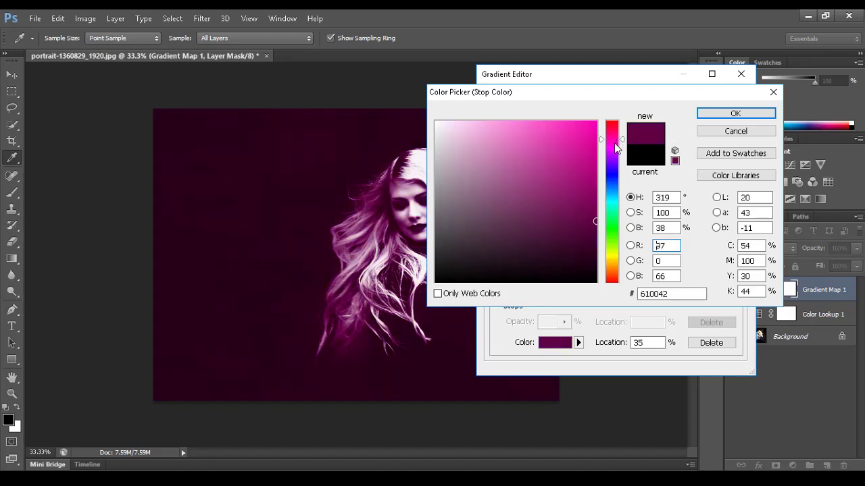
drag(614, 144, 614, 150)
mouse_move(593, 176)
mouse_down()
mouse_move(590, 142)
mouse_move(602, 143)
mouse_up()
click(717, 116)
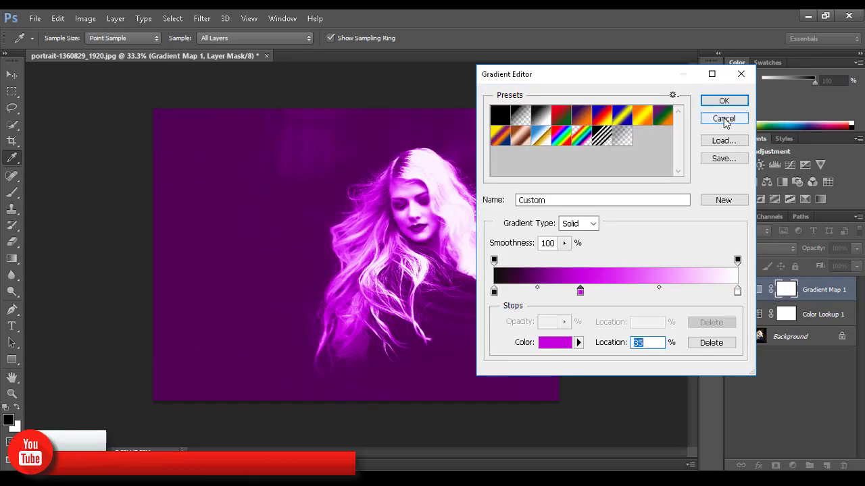
click(713, 102)
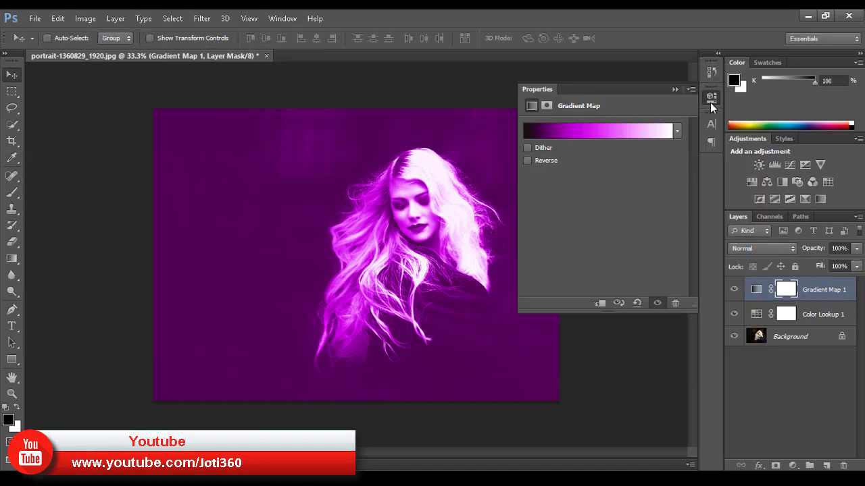
Add a Brightness/Contrast layer with brightness -20 and contrast 12.
click(709, 102)
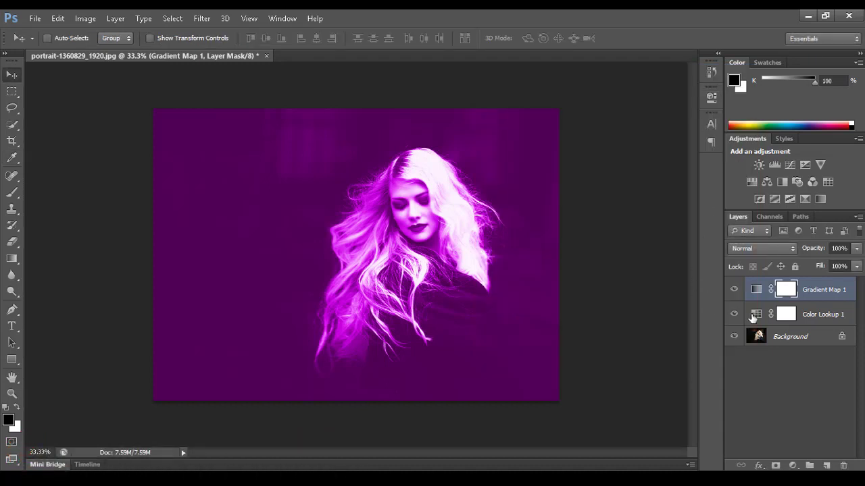
click(791, 465)
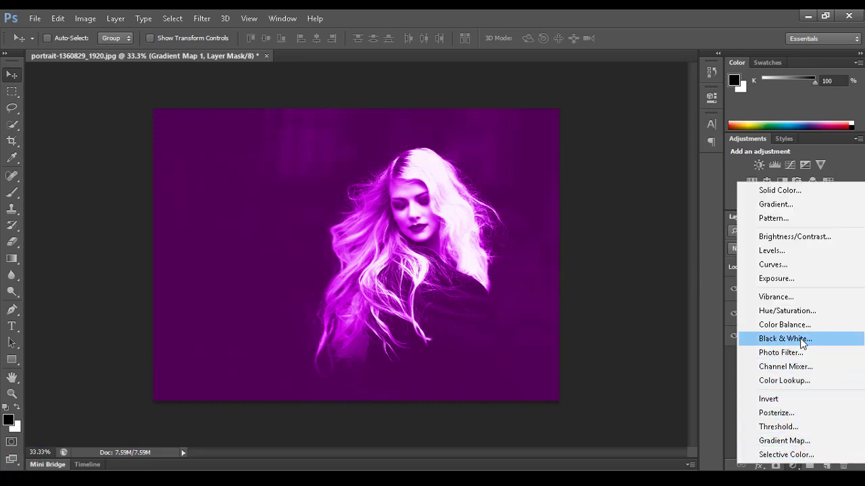
click(804, 239)
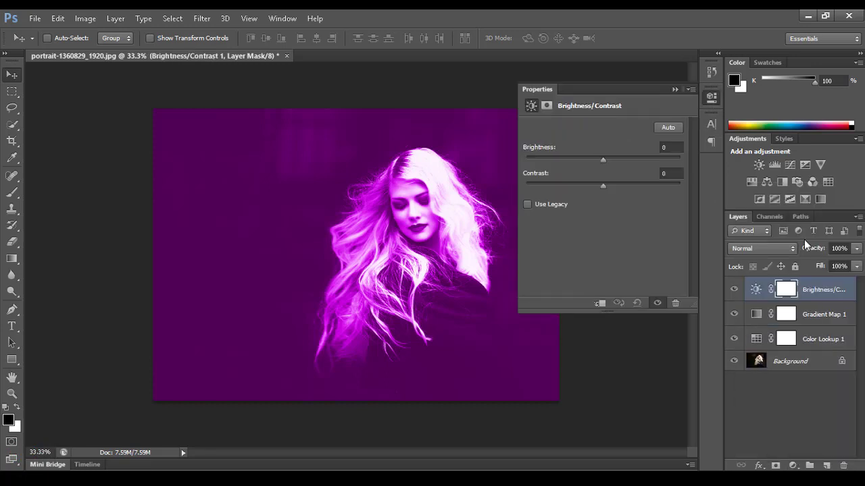
drag(602, 161, 590, 161)
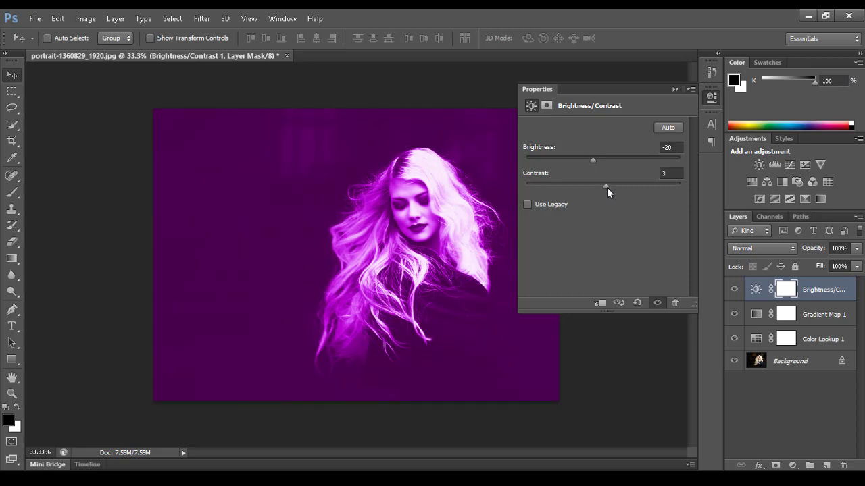
drag(607, 188, 621, 189)
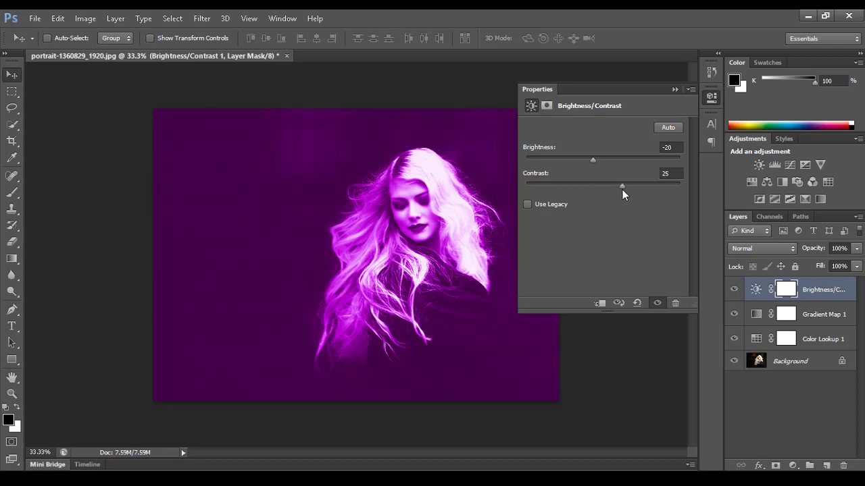
click(712, 98)
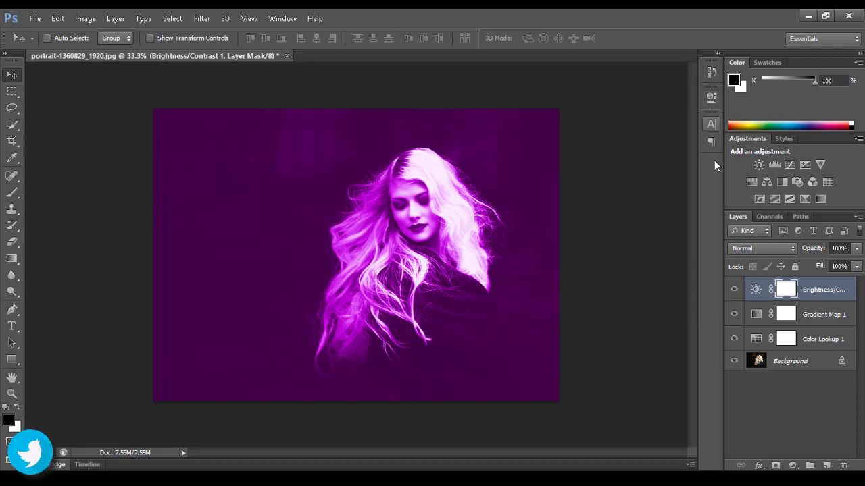
click(792, 466)
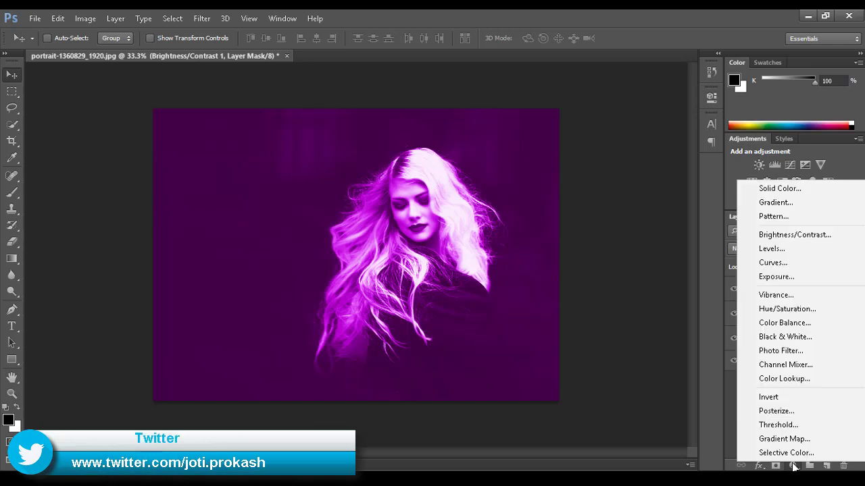
Add a Levels layer with the black input raised to about 61, darkening the background.
click(820, 250)
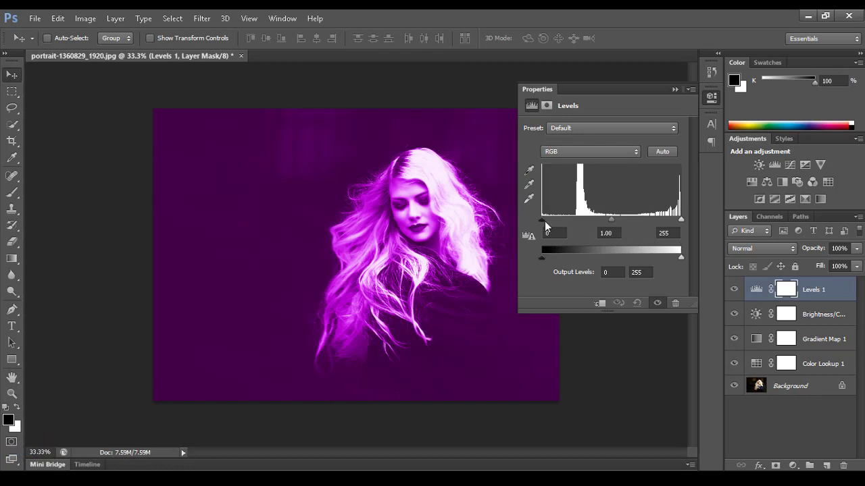
drag(544, 220, 575, 219)
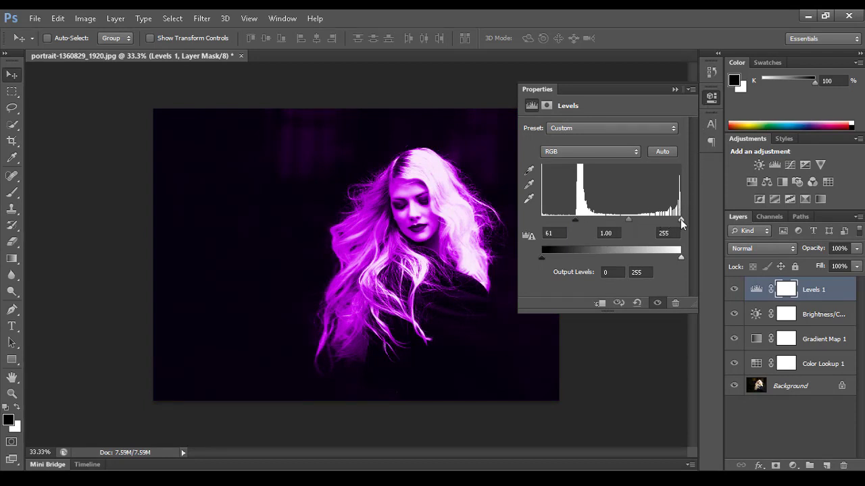
mouse_move(680, 220)
mouse_down()
mouse_move(671, 220)
mouse_move(685, 219)
mouse_up()
click(710, 96)
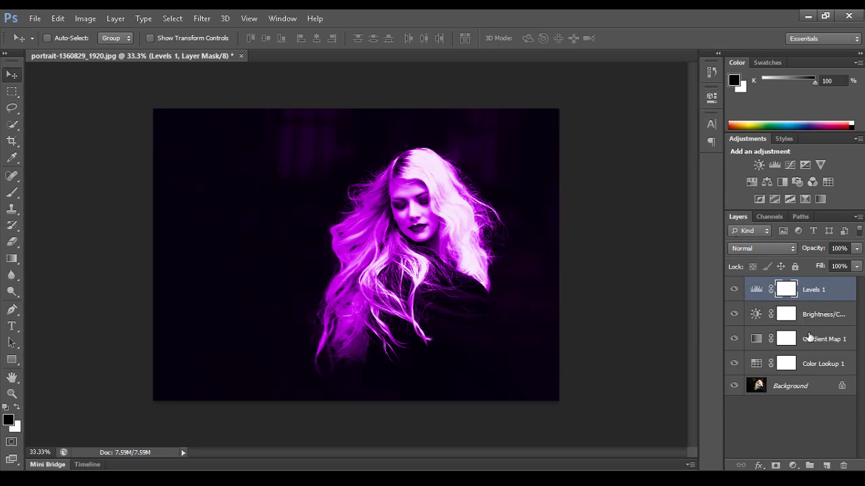
Switch Gradient Map 1's blend mode to Soft Light.
click(814, 341)
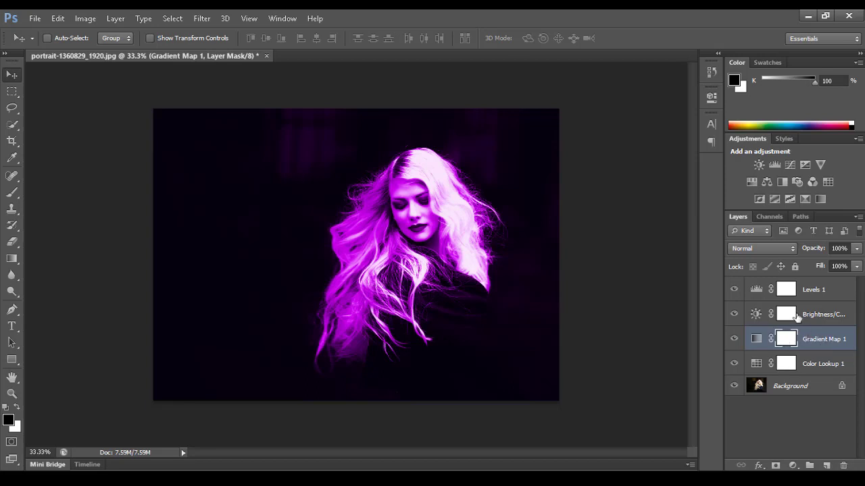
click(787, 249)
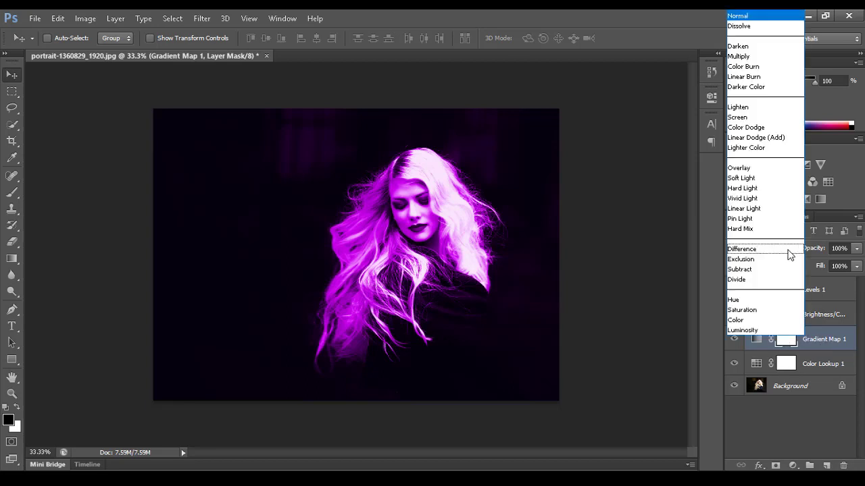
click(764, 181)
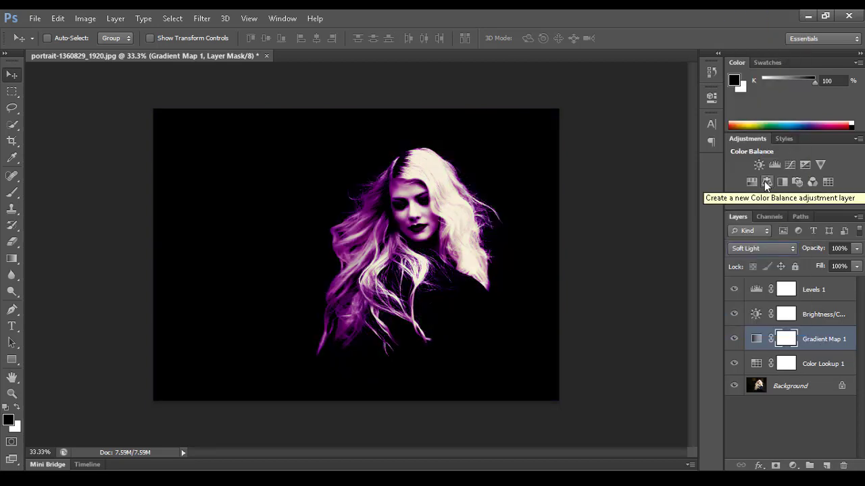
click(818, 297)
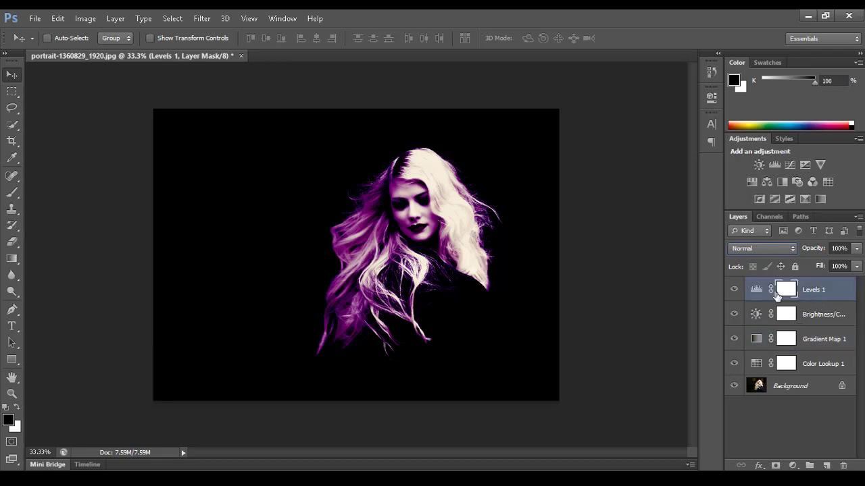
Change the Levels 1 input levels to black 7, gamma 1.02 and white 189.
double_click(755, 290)
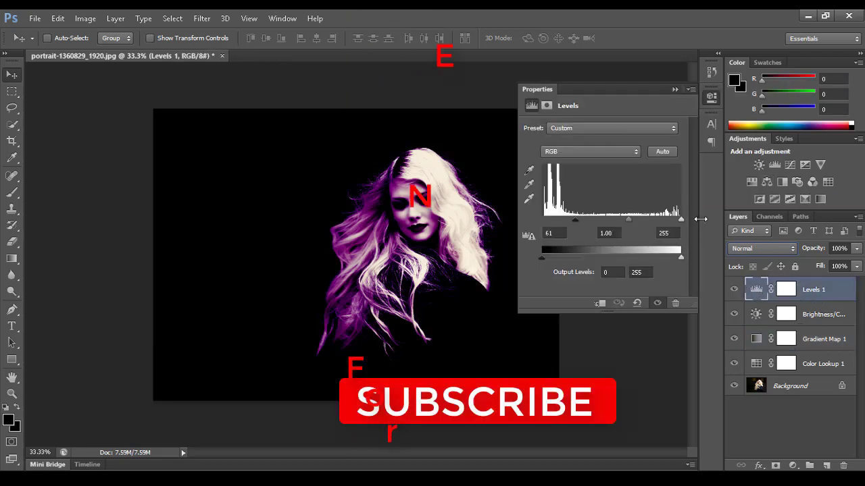
mouse_move(544, 220)
mouse_down()
mouse_move(571, 220)
mouse_move(546, 221)
mouse_up()
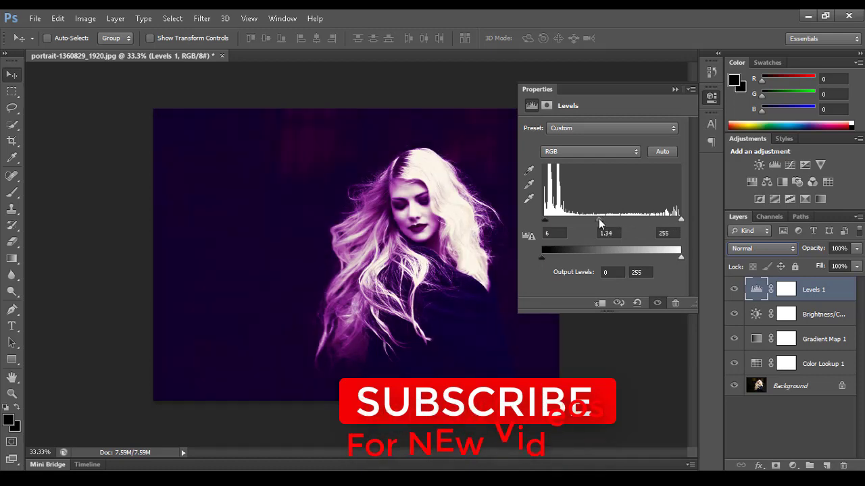
mouse_move(612, 219)
mouse_down()
mouse_move(602, 220)
mouse_move(619, 221)
mouse_up()
drag(679, 221, 658, 218)
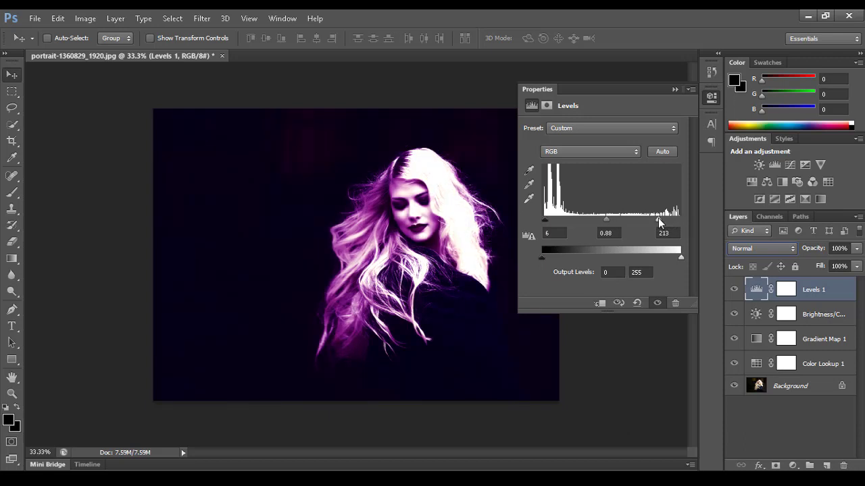
drag(605, 220, 602, 223)
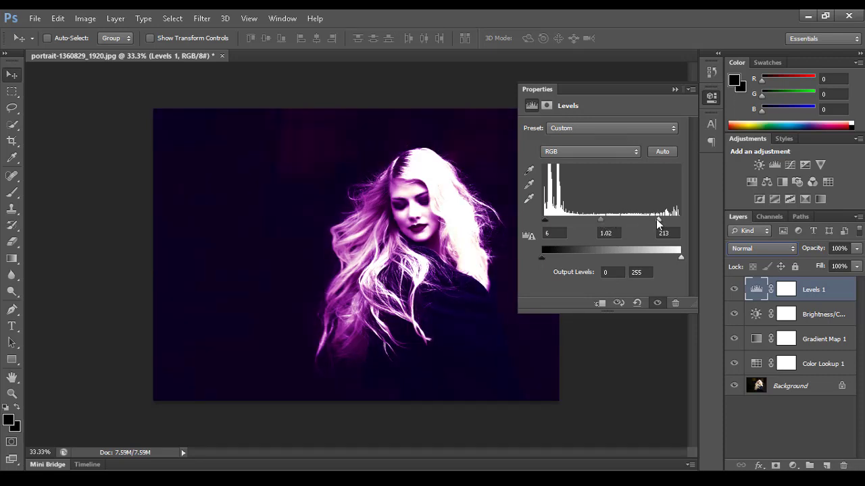
drag(659, 221, 644, 219)
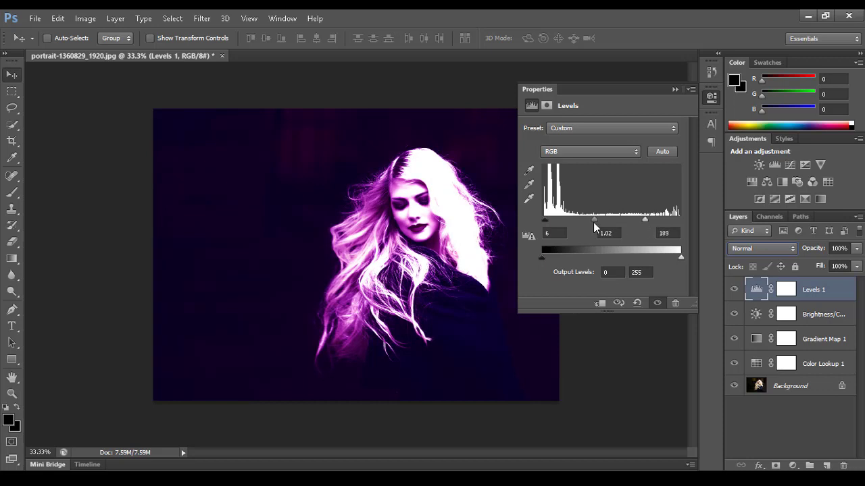
drag(547, 223, 547, 224)
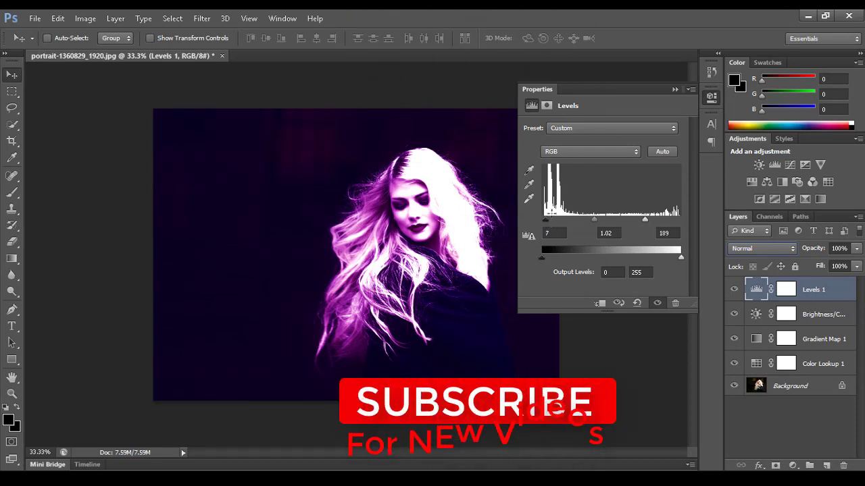
click(708, 100)
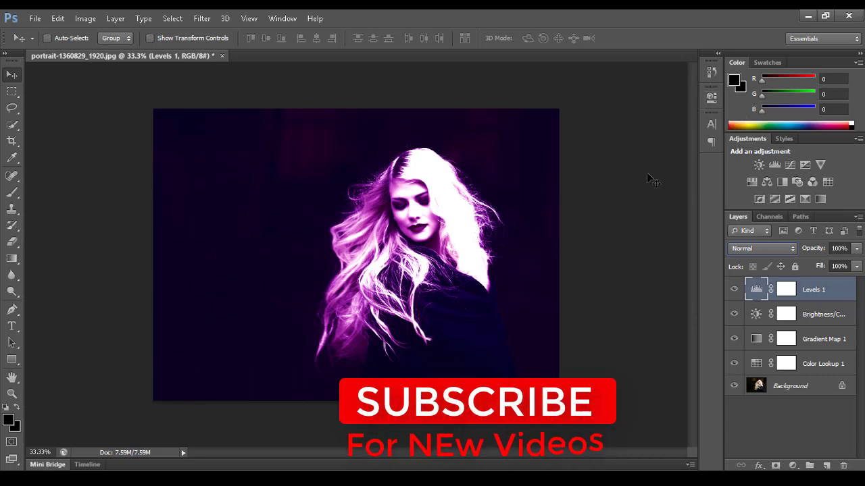
key(ctrl+backslash)
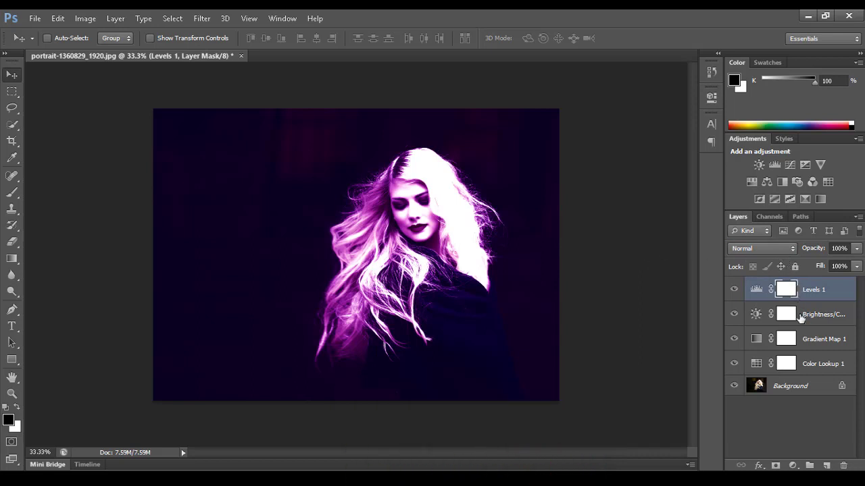
Lower Gradient Map 1's opacity, testing down to 60% before settling near 81-91%.
click(808, 344)
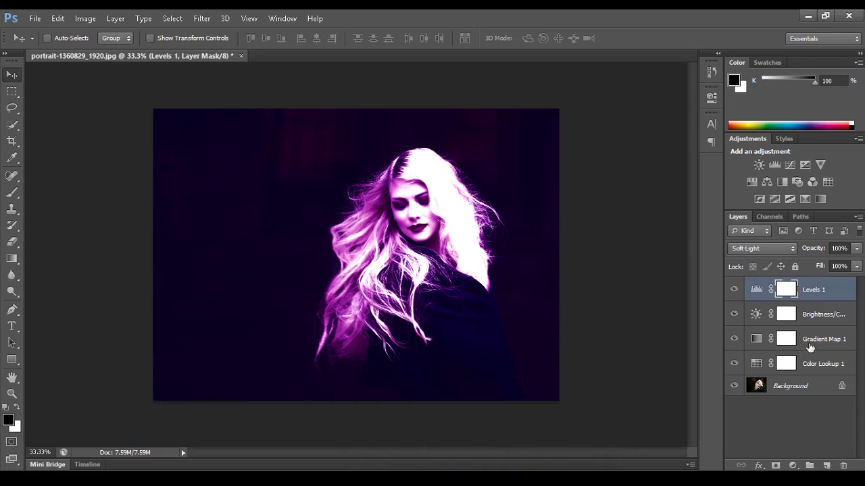
click(857, 248)
drag(852, 267, 843, 266)
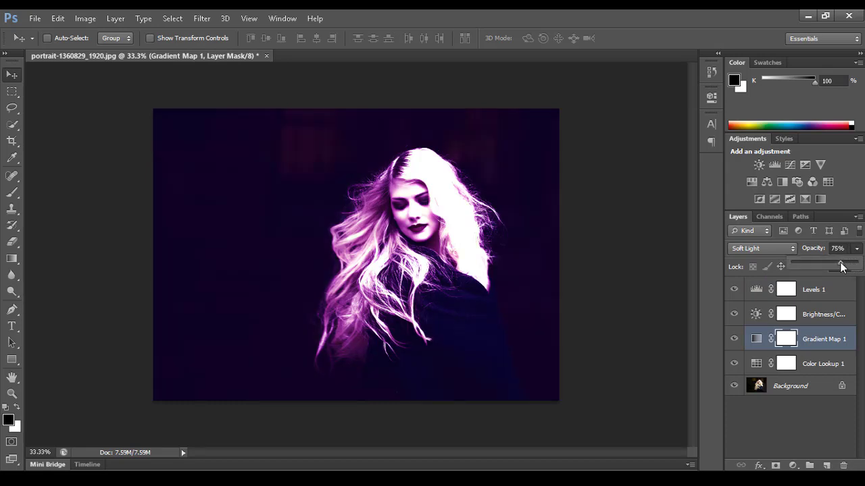
drag(841, 266, 822, 266)
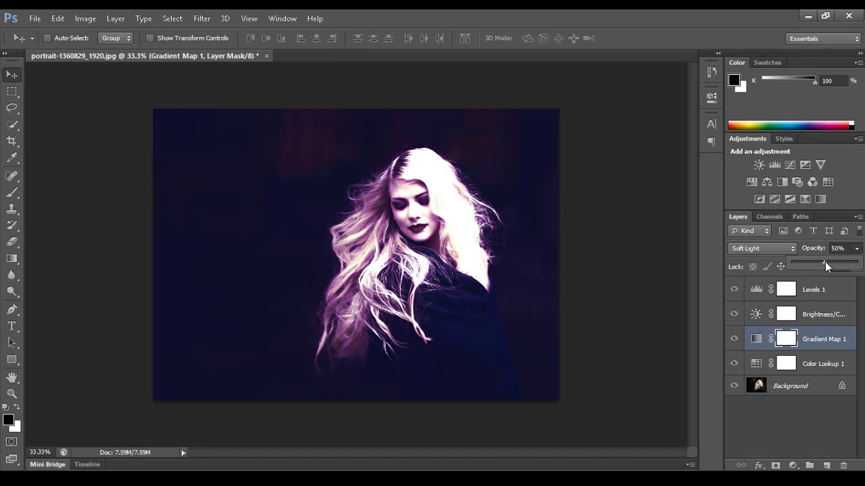
drag(830, 262, 852, 250)
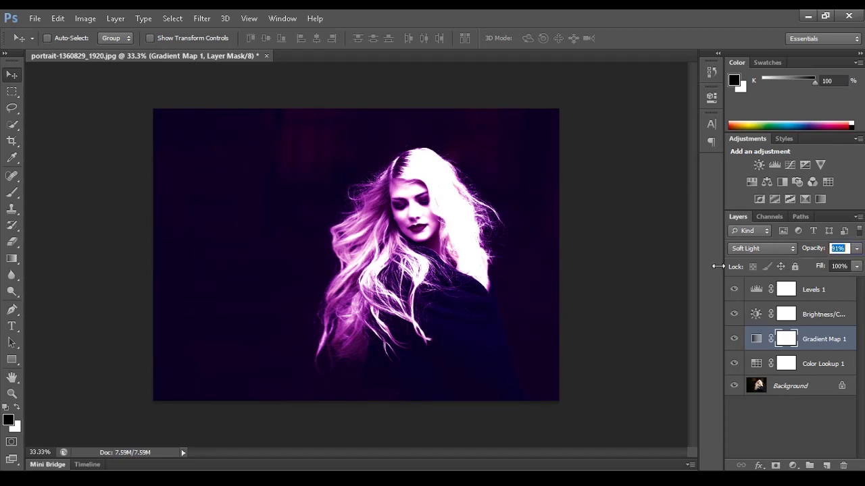